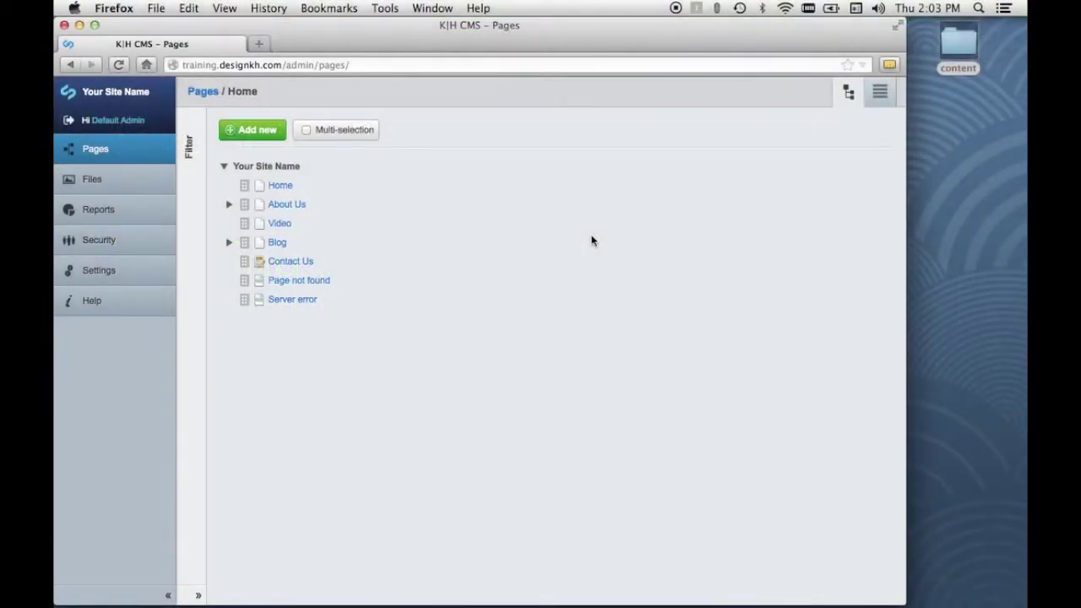
- Open the Files section from the left sidebar to see its empty file list
click(89, 184)
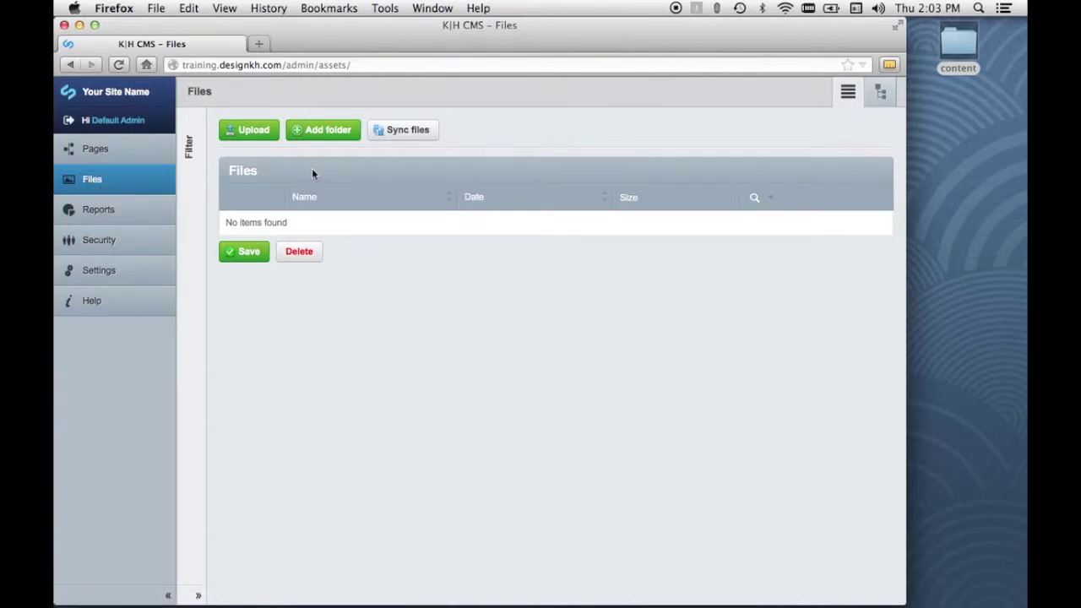
- Create folders named PDFs and Images, then open the empty Images folder
click(328, 132)
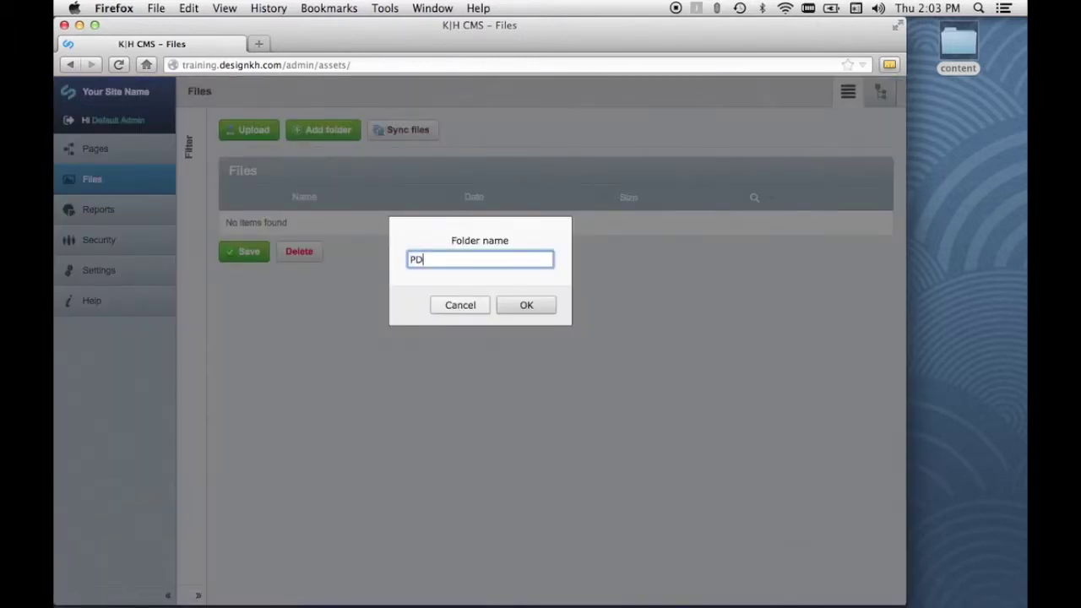
click(531, 307)
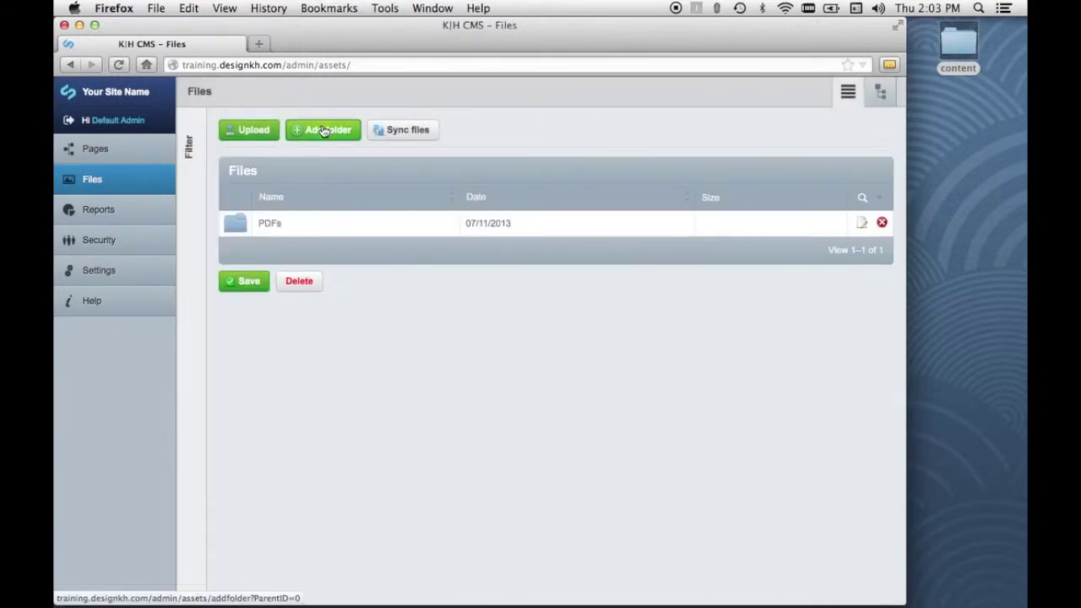
click(322, 129)
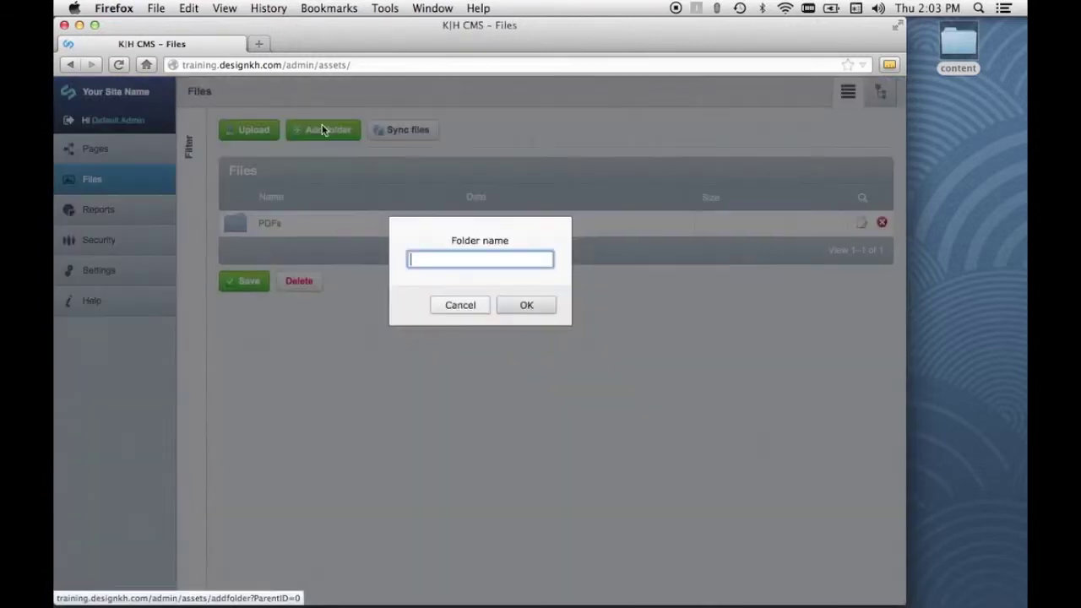
text(Images)
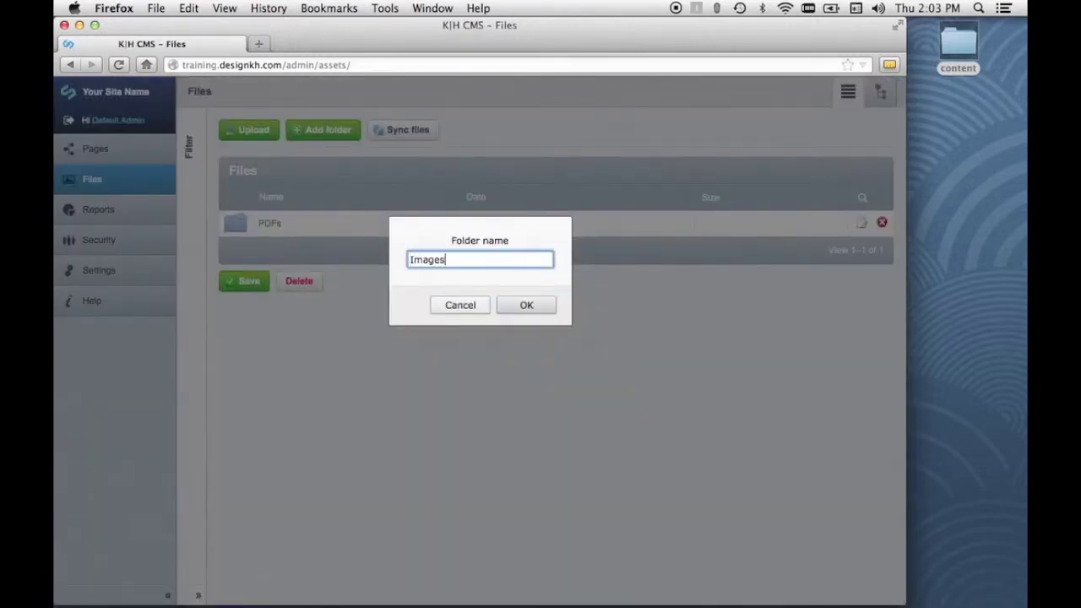
click(528, 306)
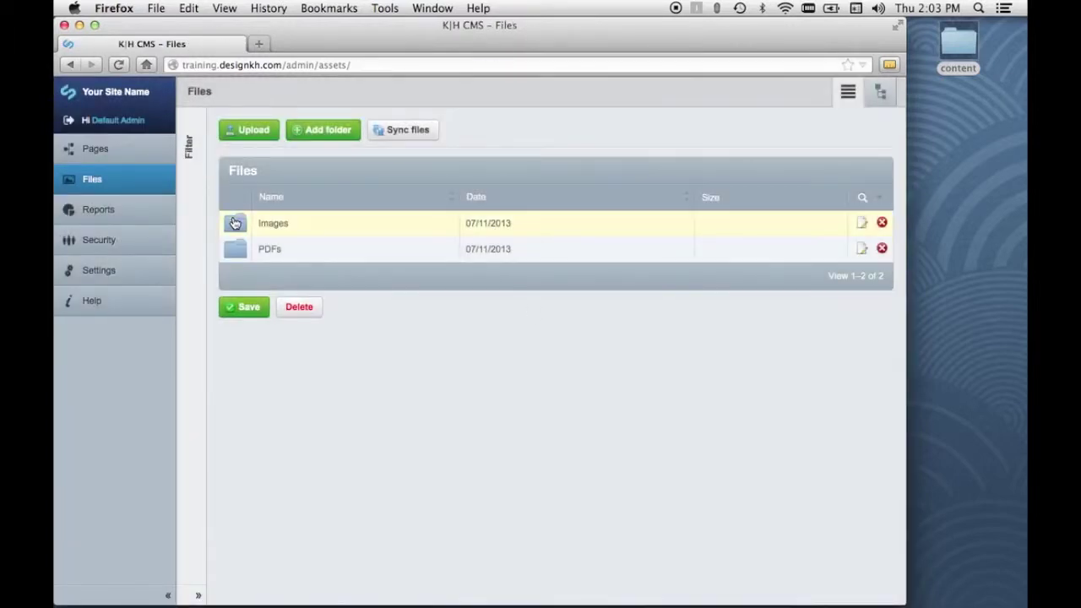
click(235, 222)
- Upload IMG-0004, IMG-0019, IMG-0049 and IMG-0215 (3.89 MB total) into the Images folder
click(235, 222)
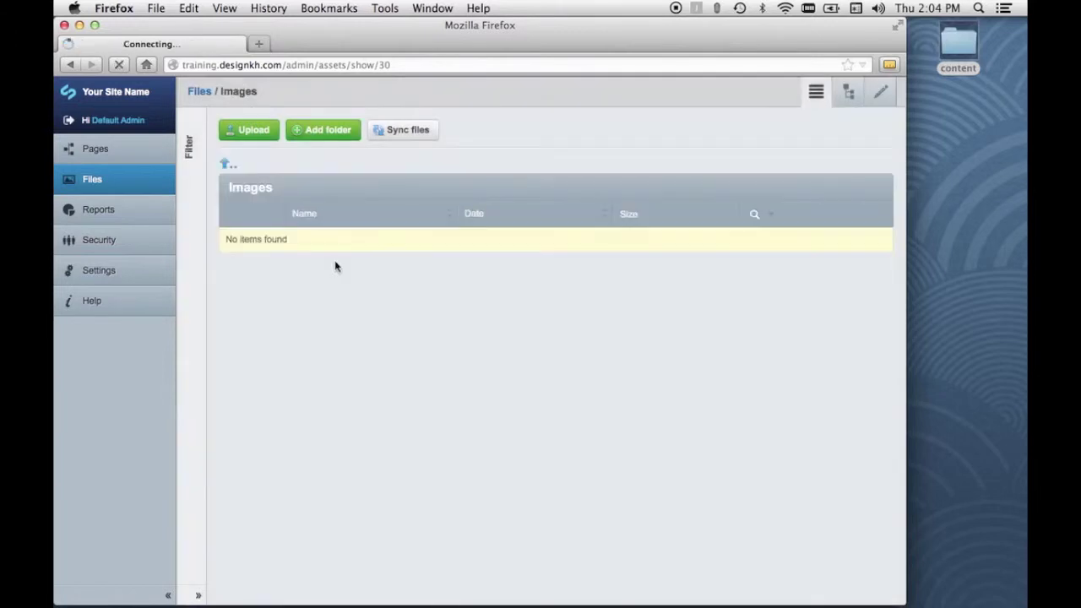
click(250, 132)
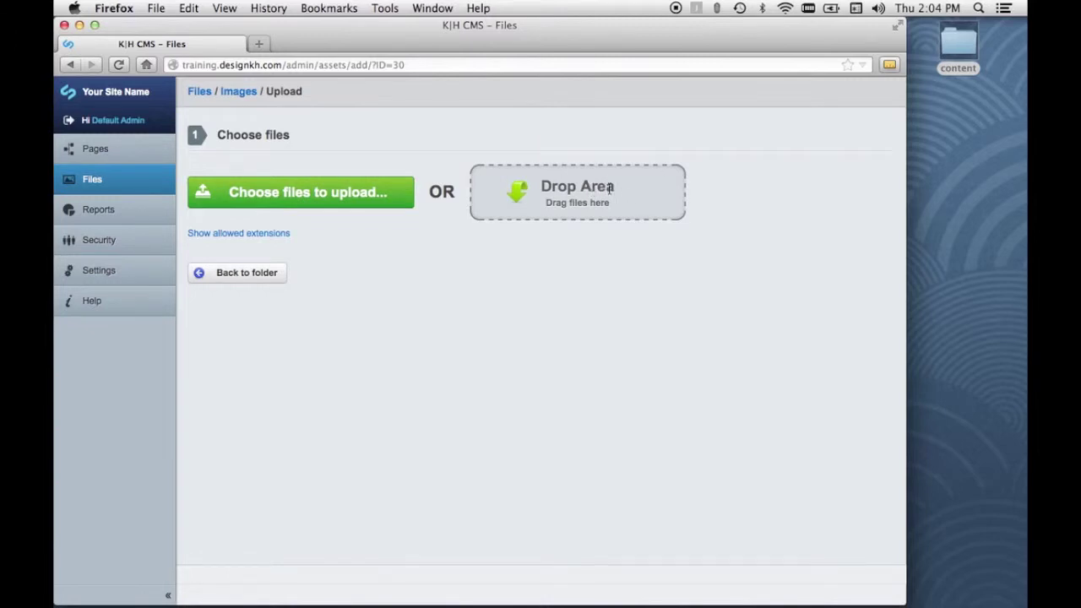
double_click(972, 44)
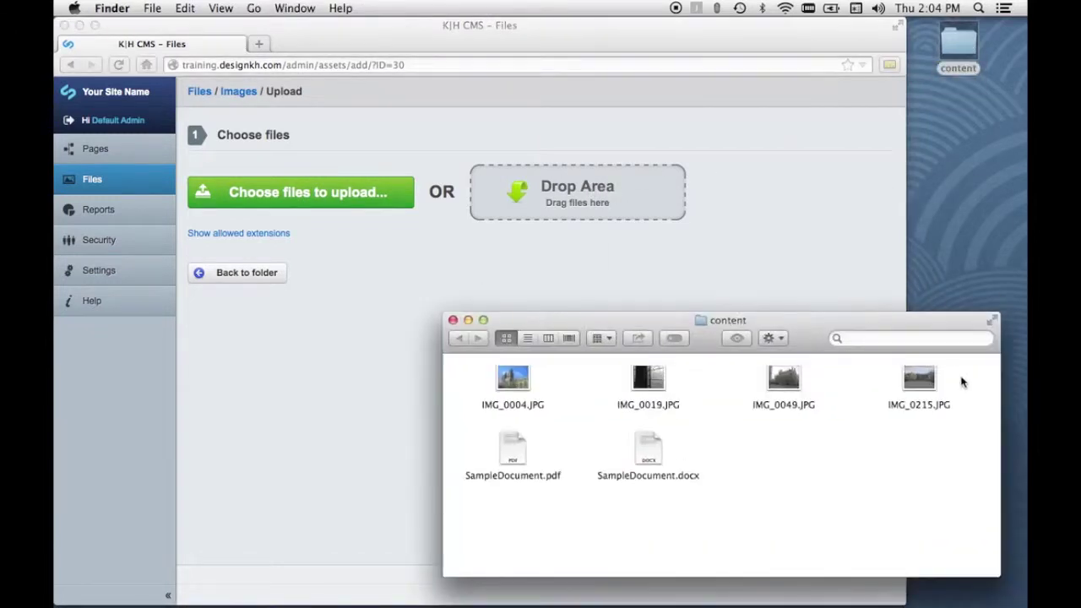
drag(921, 373, 530, 189)
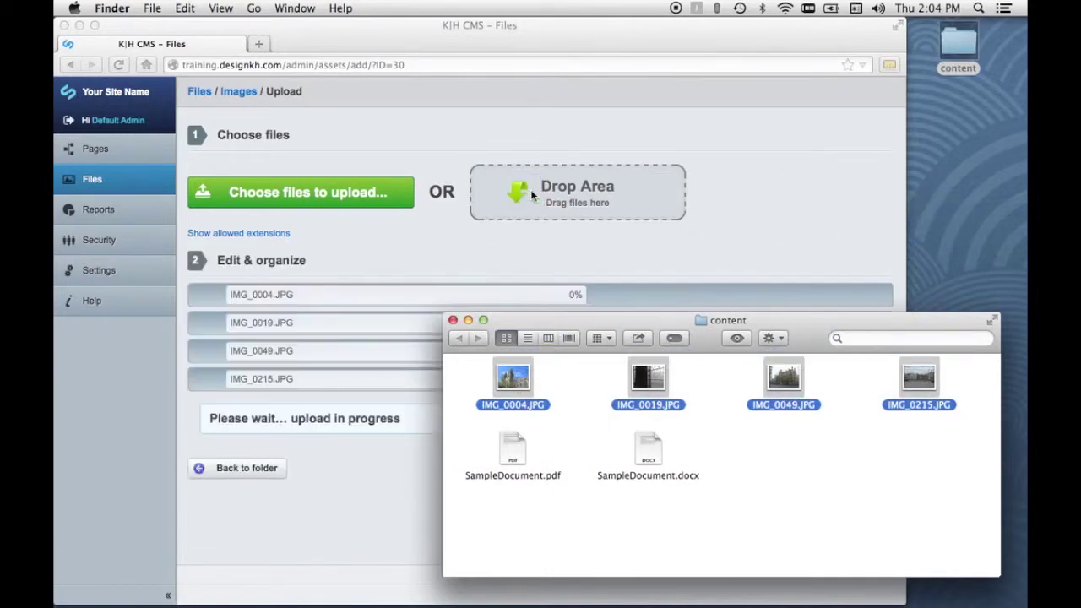
click(453, 320)
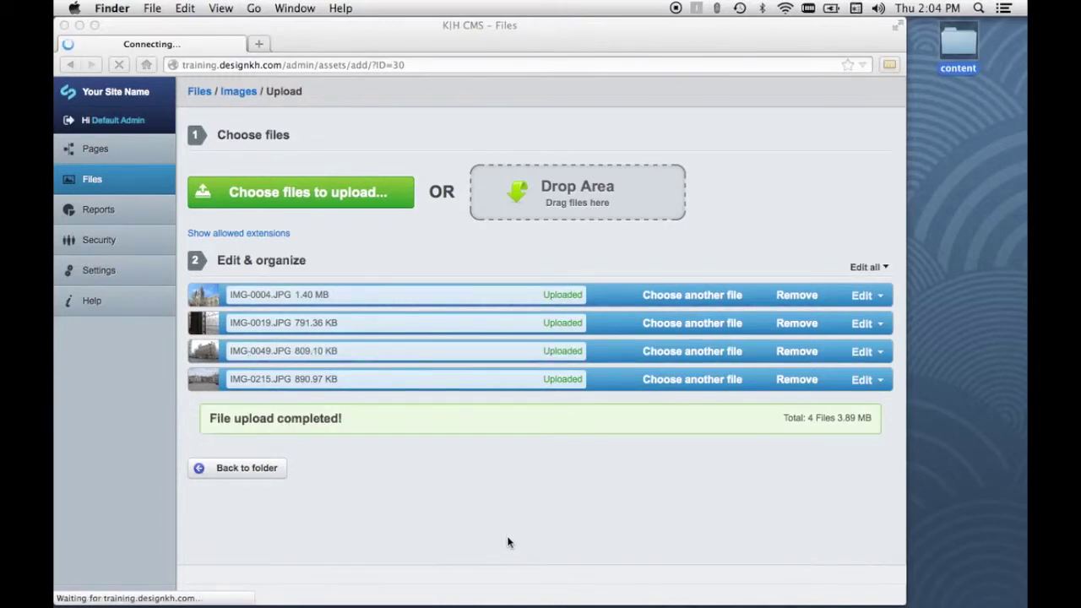
click(862, 294)
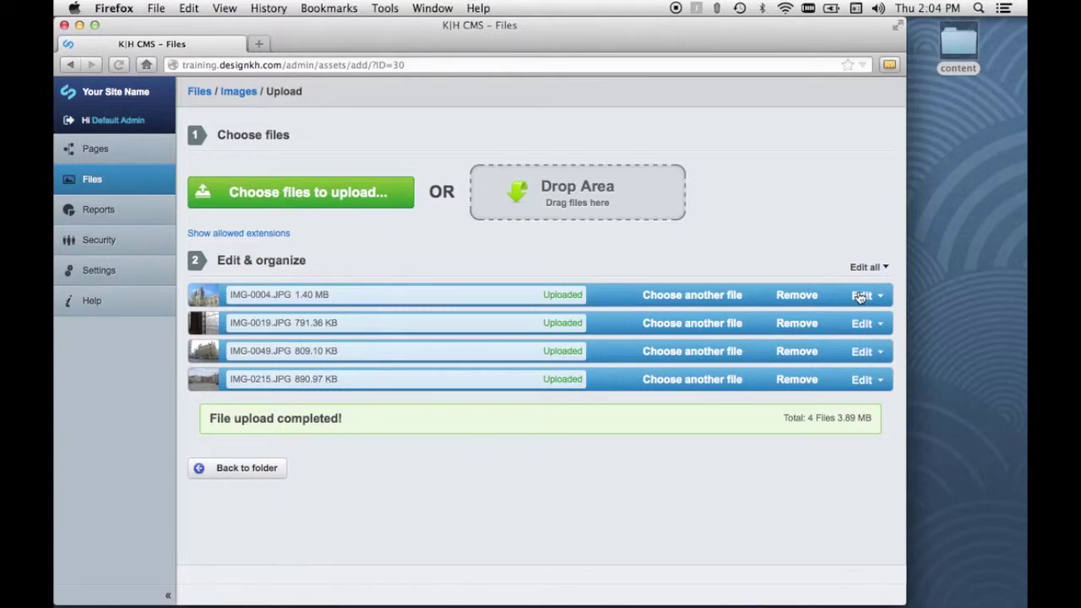
click(861, 295)
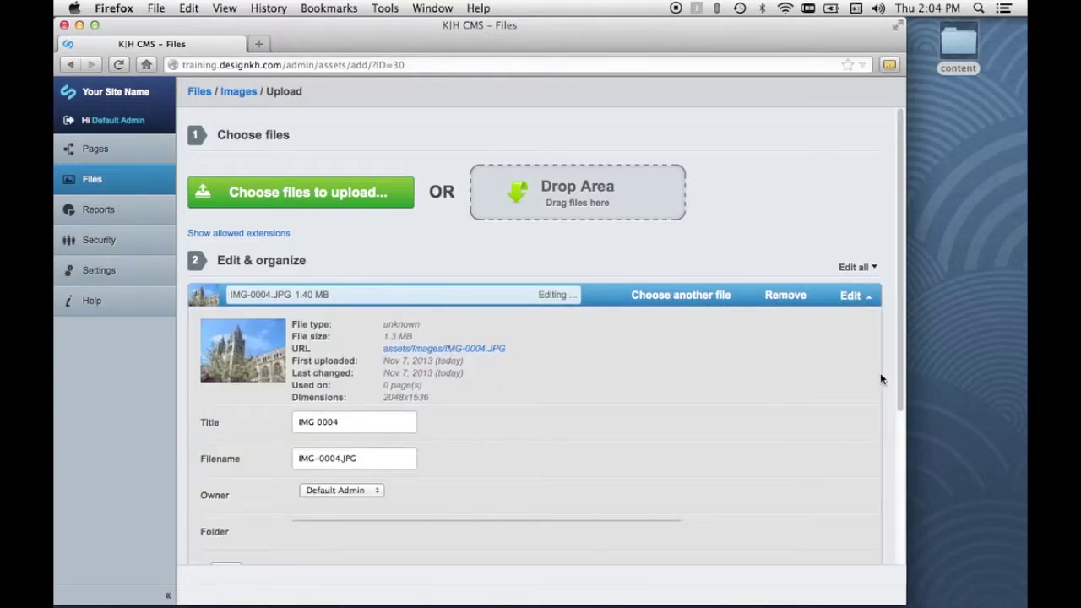
scroll(881, 372, down, 5)
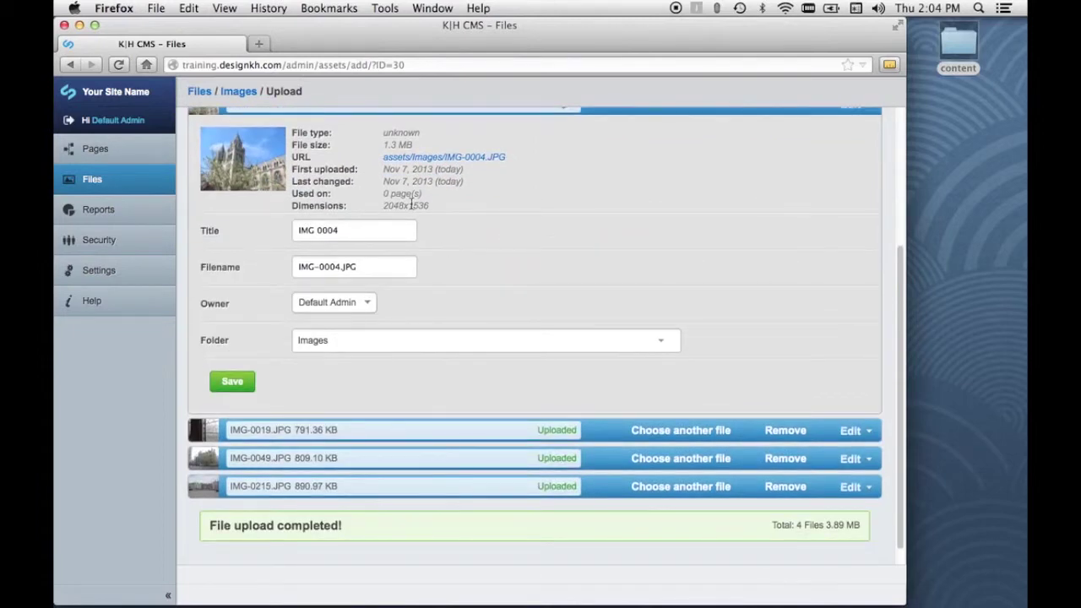
scroll(412, 204, up, 1)
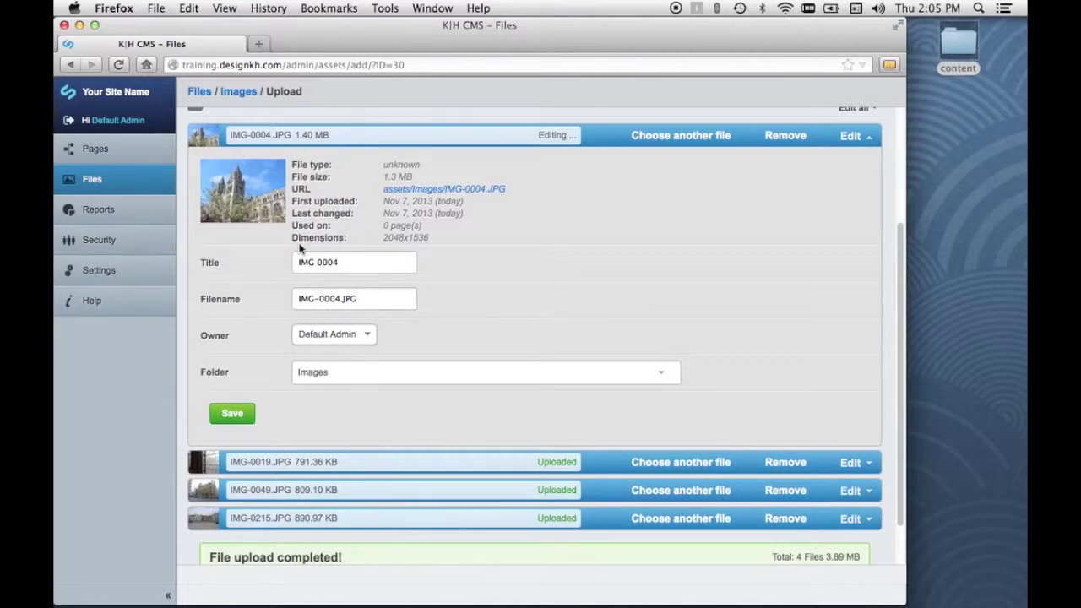
click(851, 137)
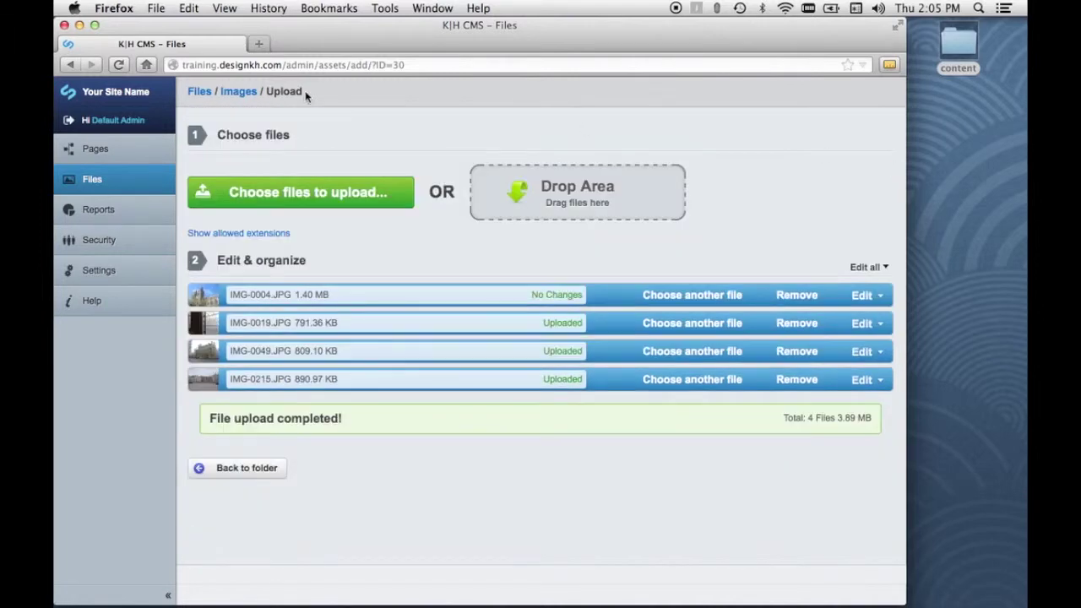
- Upload SampleDocument.pdf (38 KB) from the desktop content folder into the PDFs folder
click(201, 94)
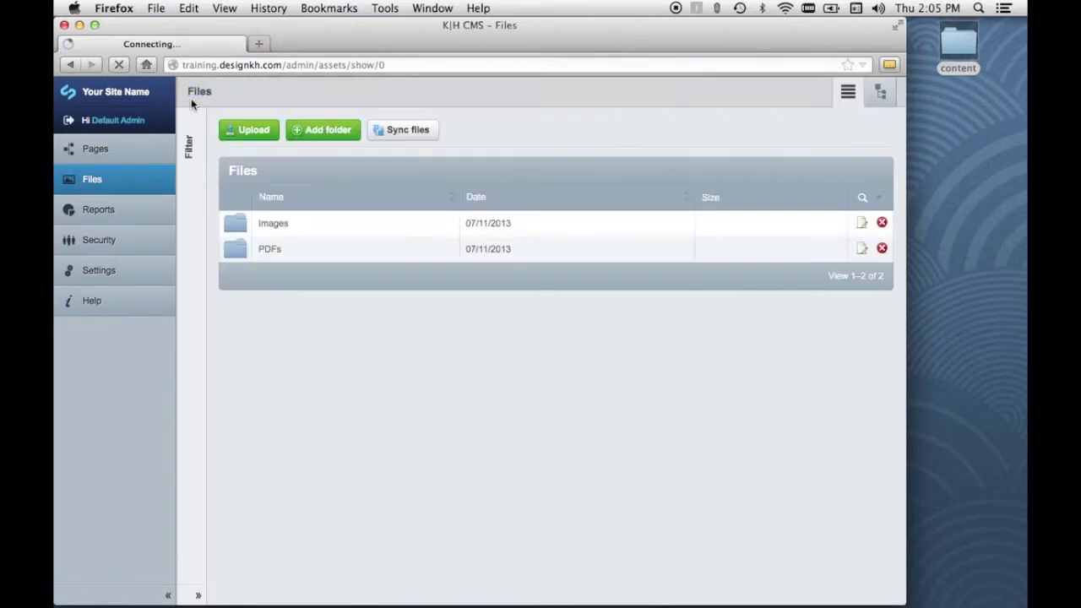
click(237, 252)
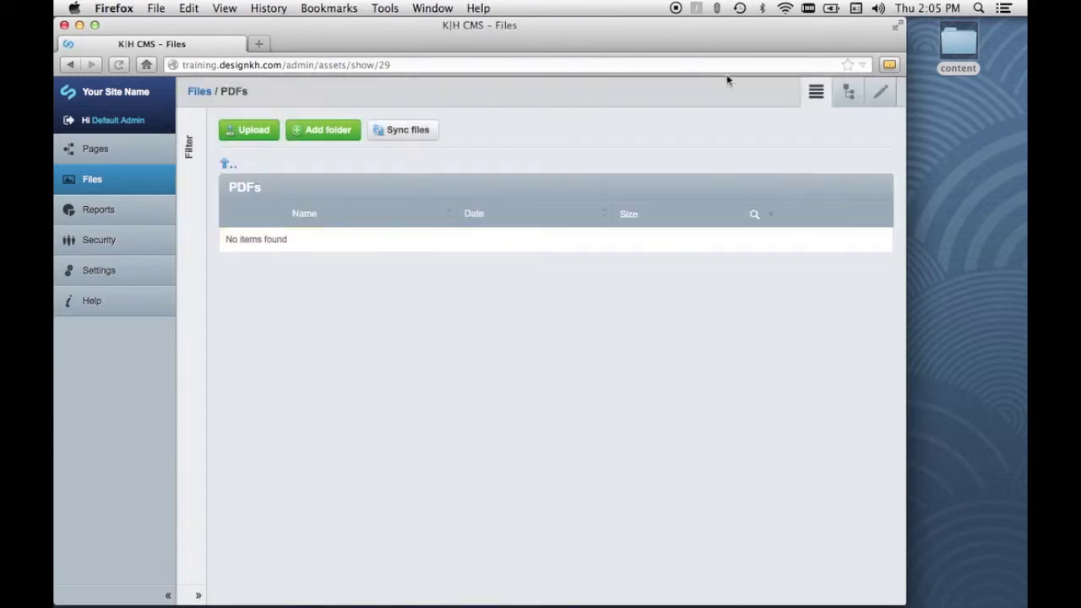
click(239, 134)
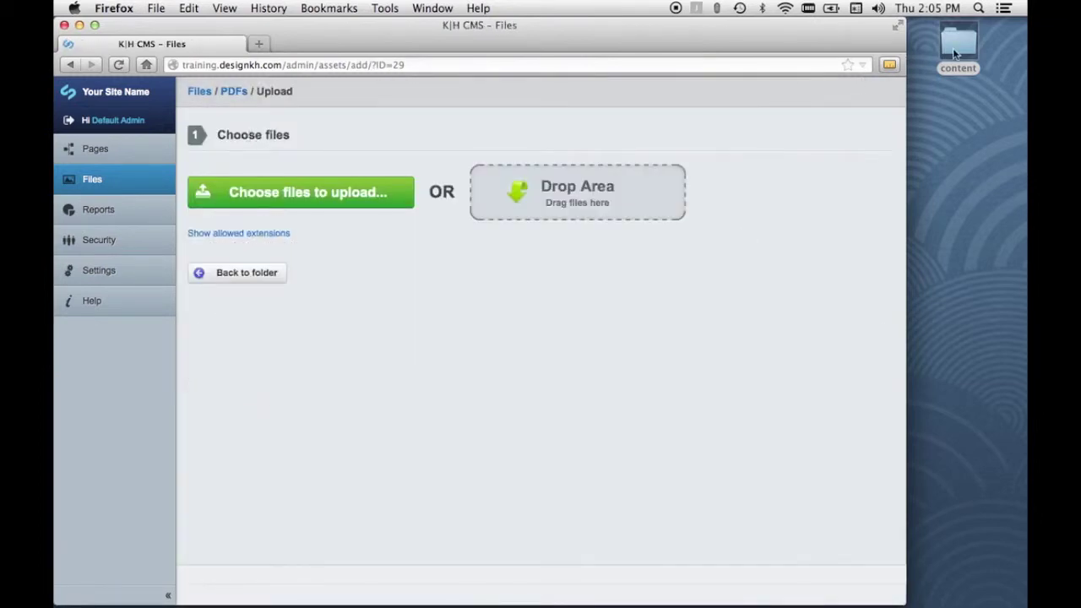
click(960, 46)
double_click(962, 48)
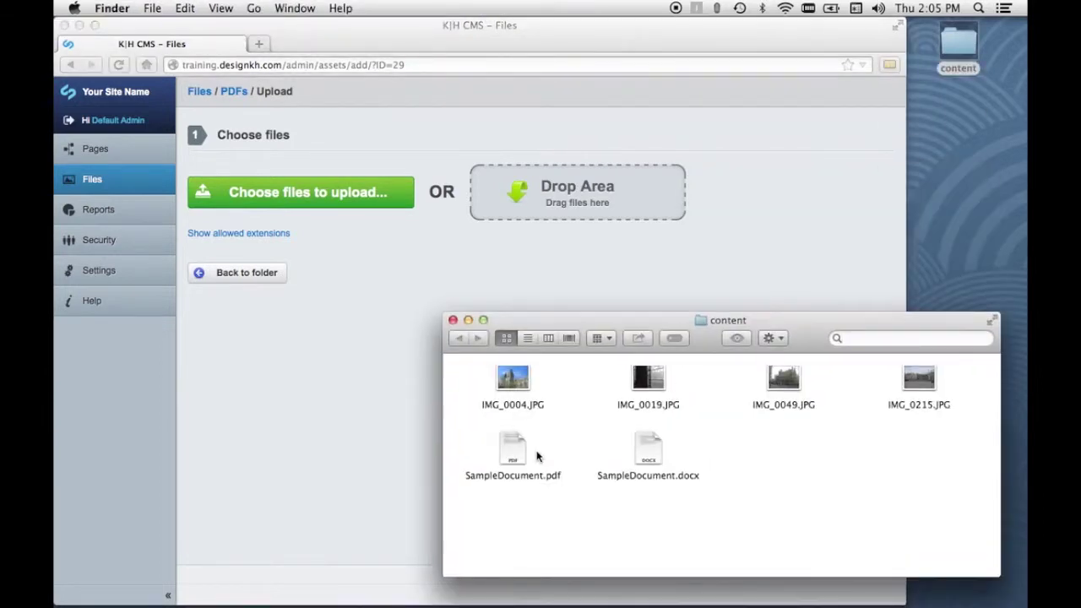
click(515, 442)
drag(515, 442, 545, 193)
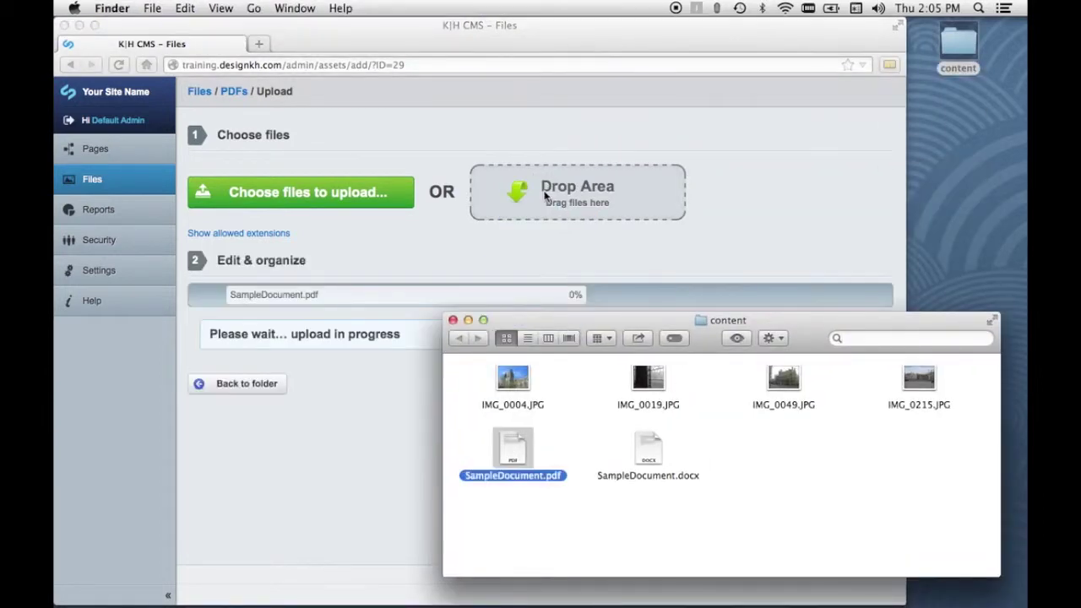
click(453, 320)
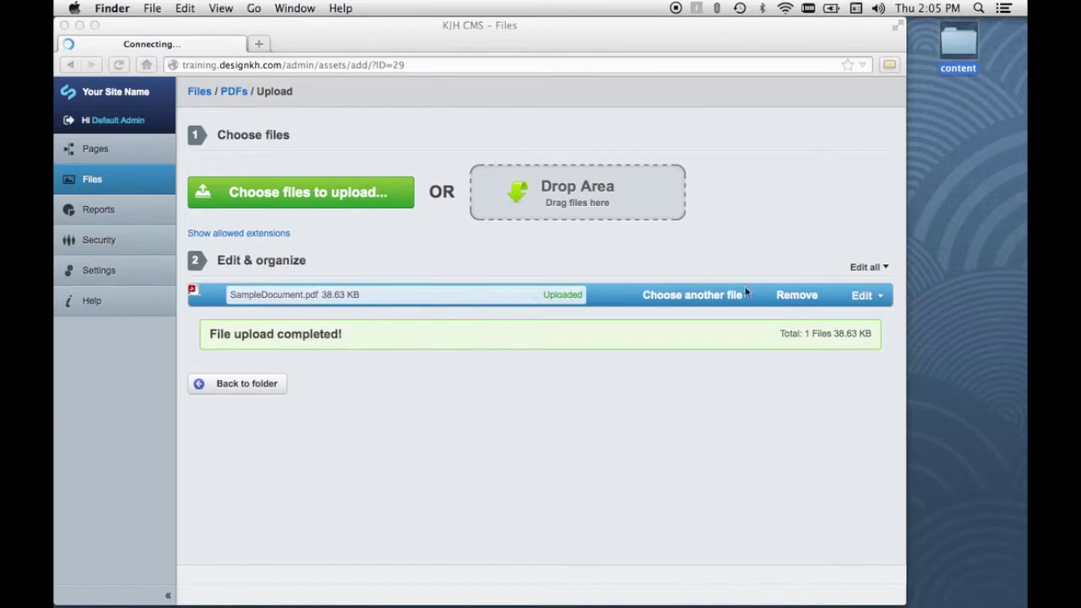
- Review the uploaded PDF's details, then return to the top-level Files listing
click(858, 295)
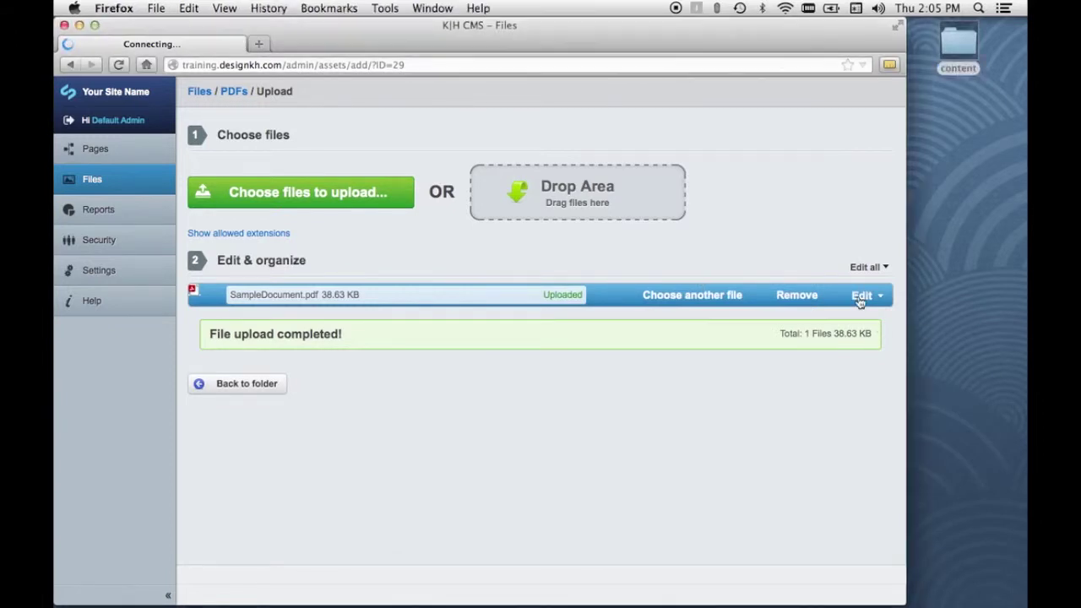
click(860, 297)
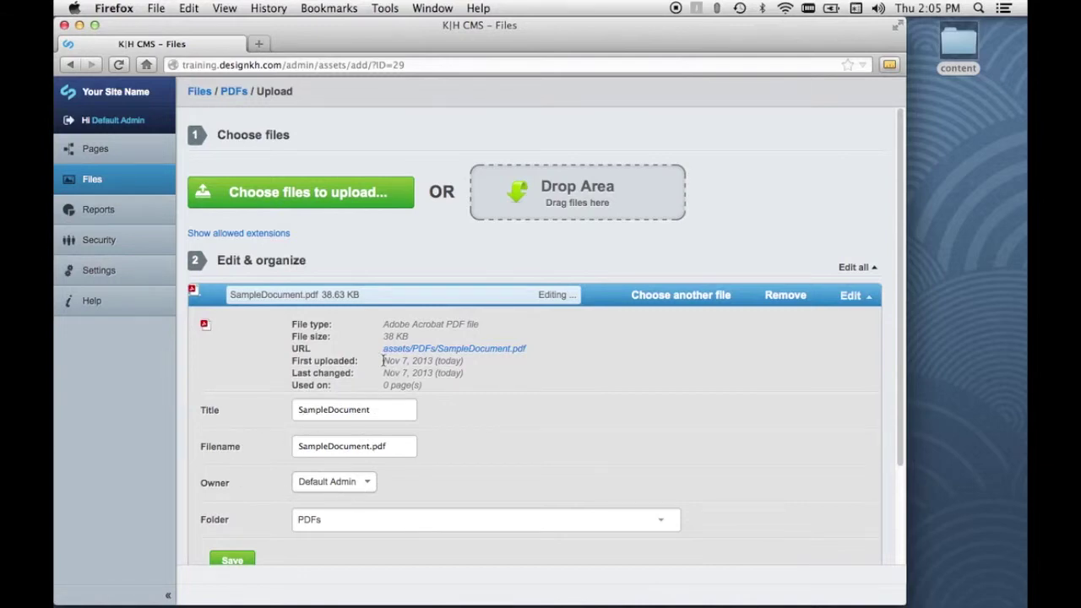
click(230, 93)
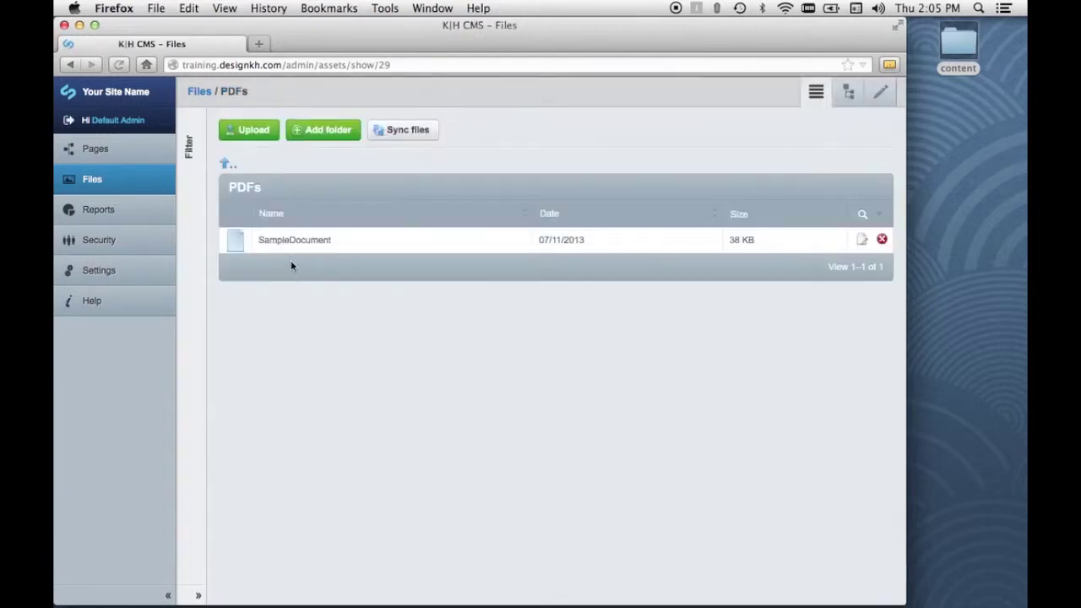
click(200, 92)
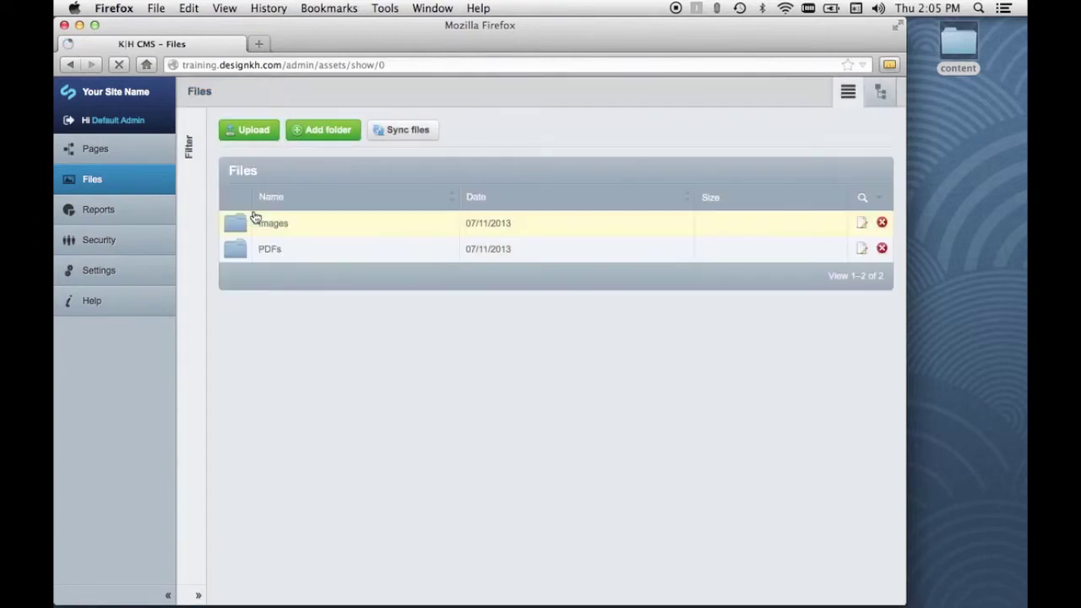
- Check IMG 0004, IMG 0019, IMG 0049 and IMG 0215 in Images, then return to Files
click(237, 226)
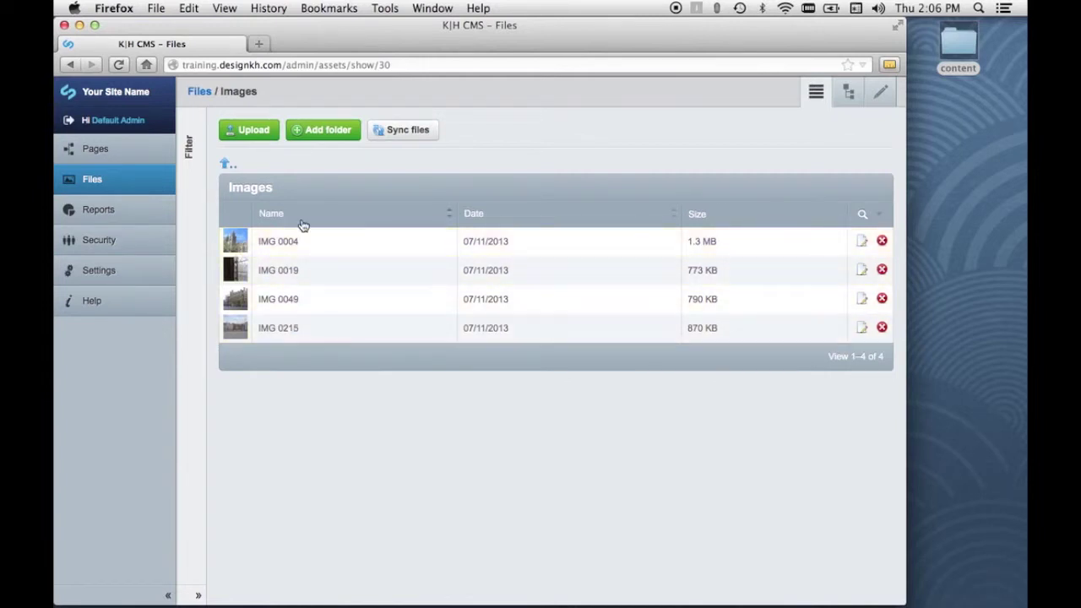
click(202, 94)
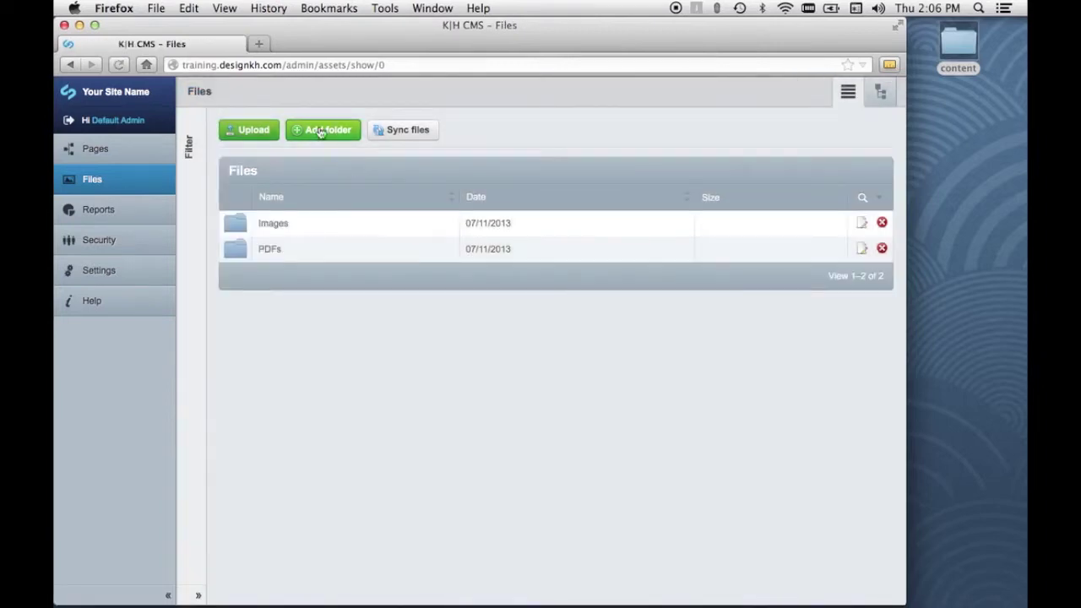
- Create a new folder named Buildings
click(319, 131)
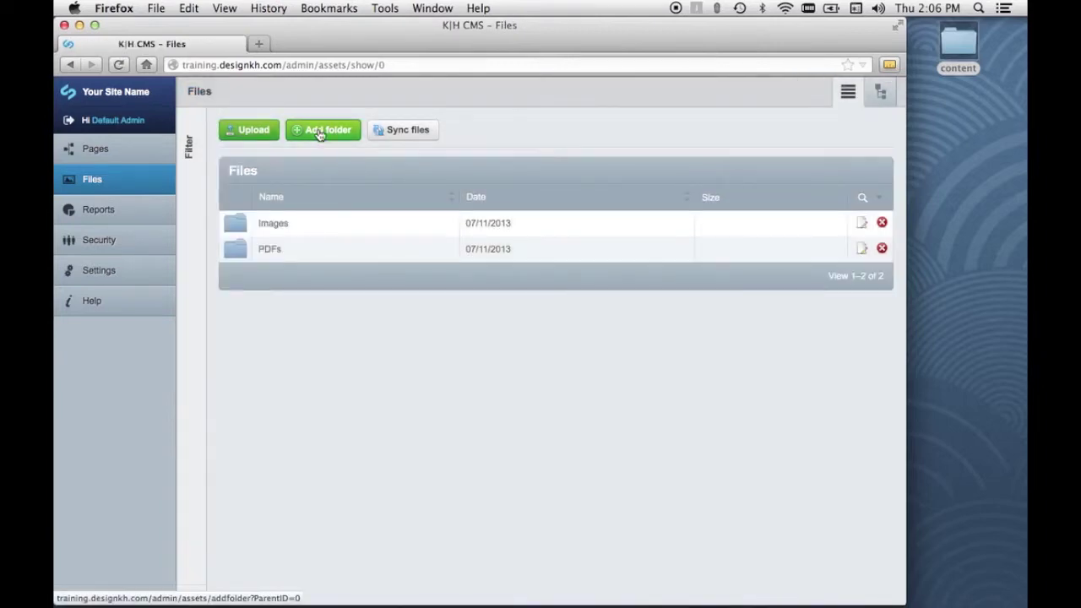
text(Buildings)
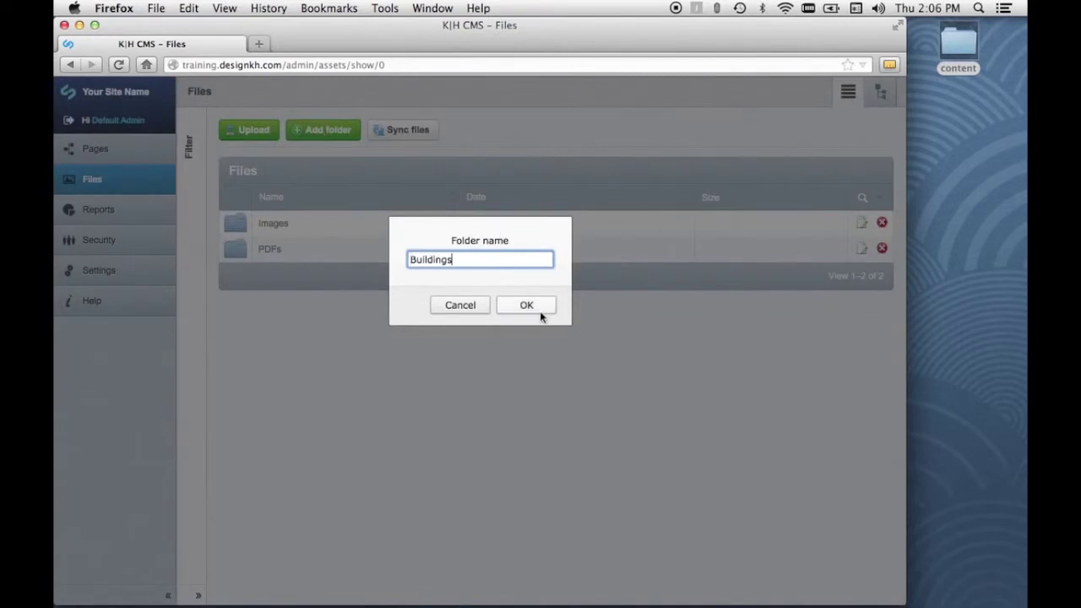
click(535, 307)
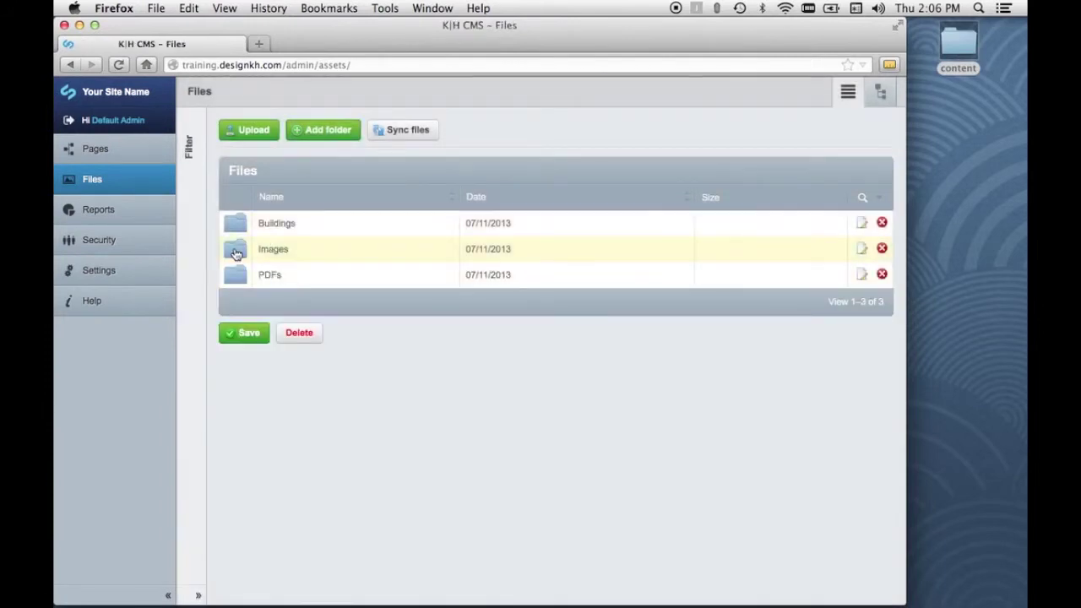
- Move IMG 0004 from Images into the Buildings folder and save
click(235, 252)
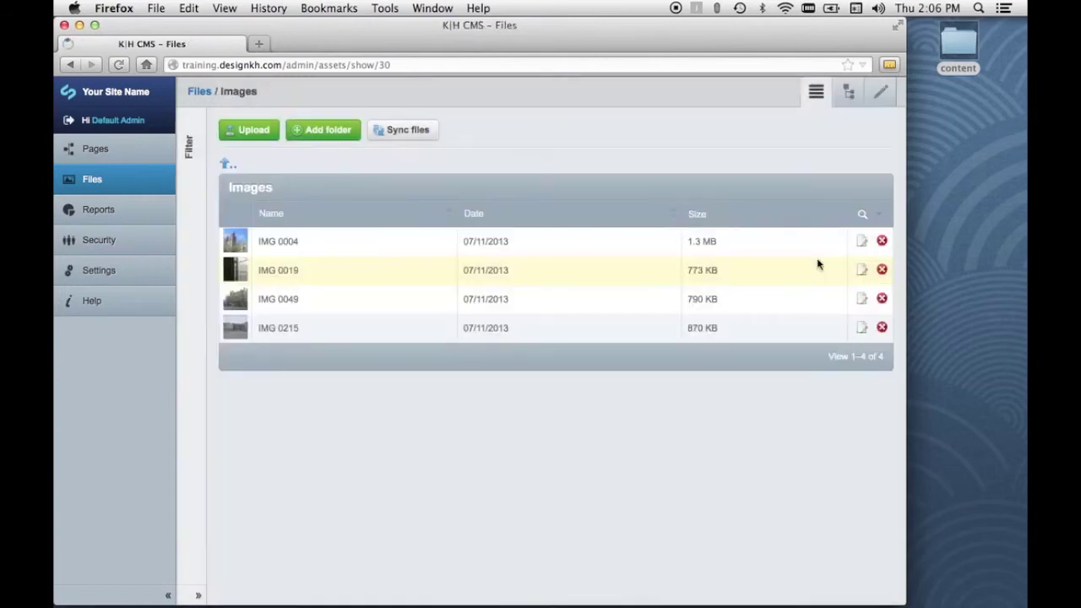
click(861, 242)
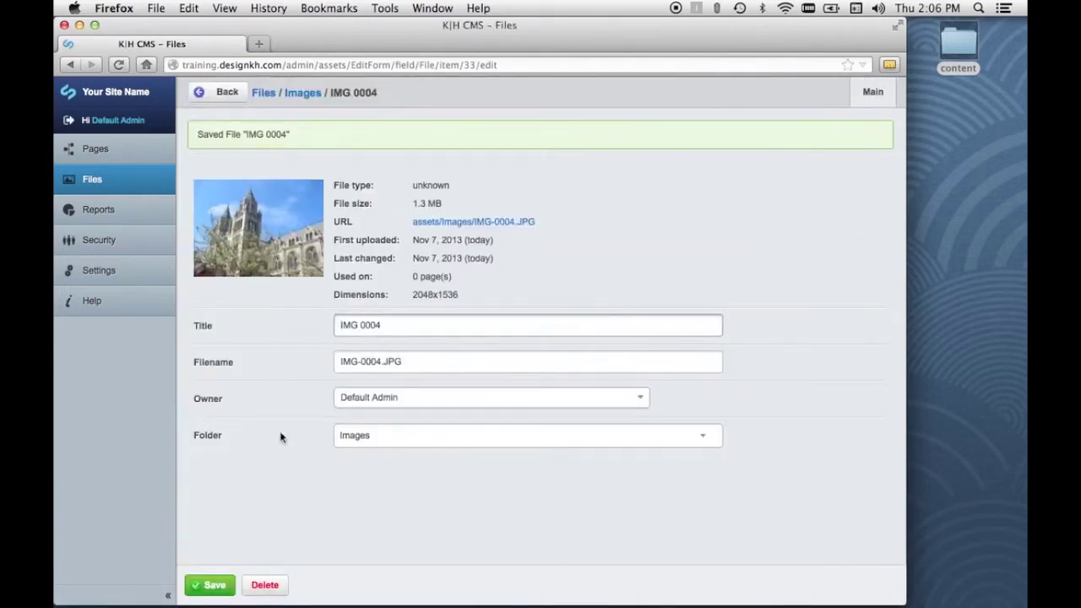
click(352, 437)
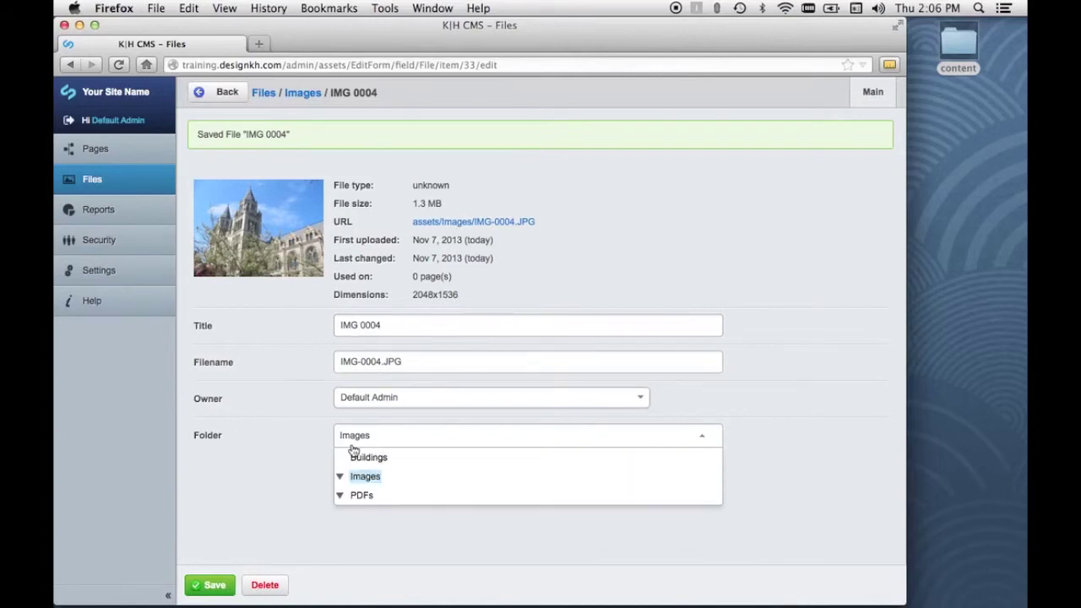
click(363, 458)
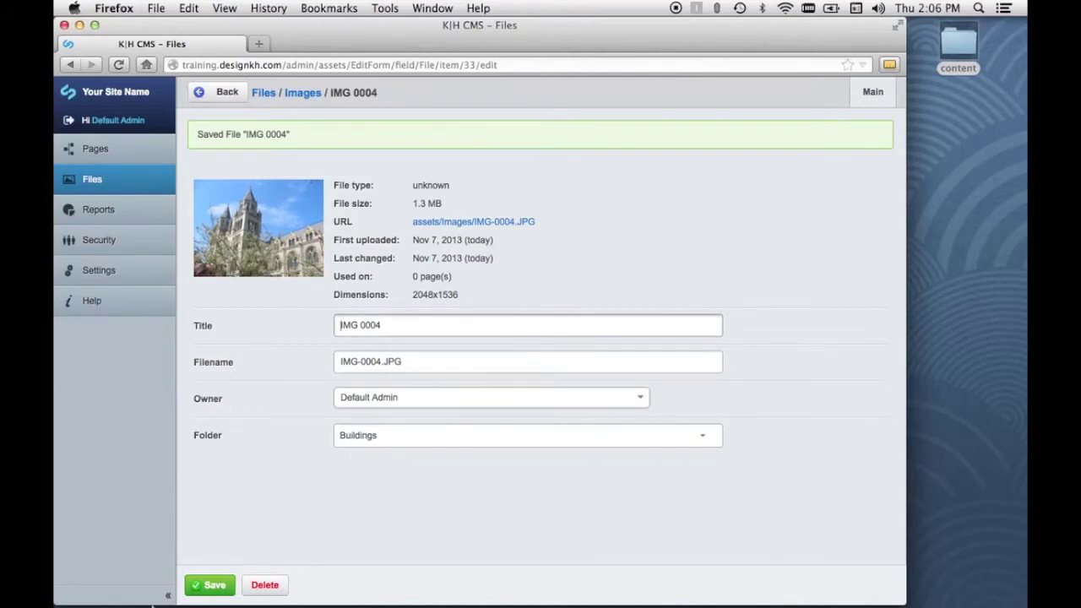
key(Return)
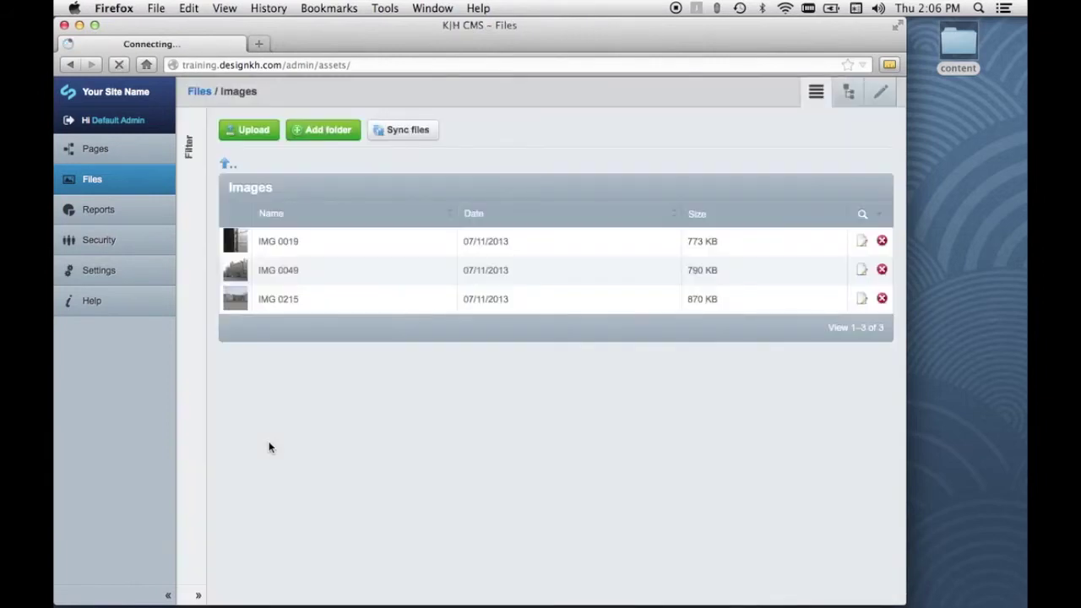
click(201, 92)
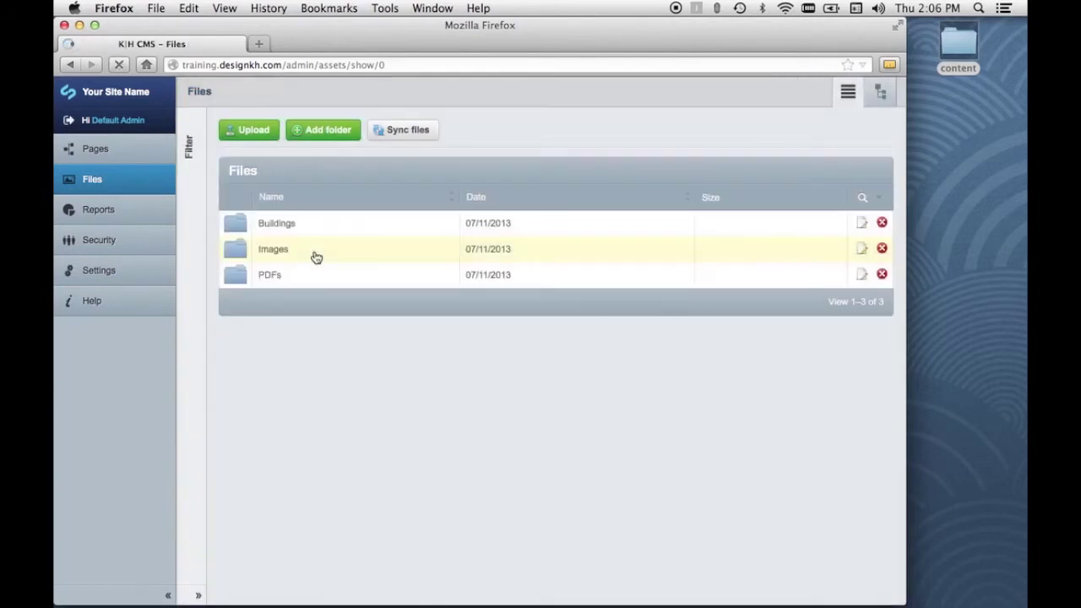
- Open the Buildings folder to confirm IMG 0004 is its only file
click(237, 228)
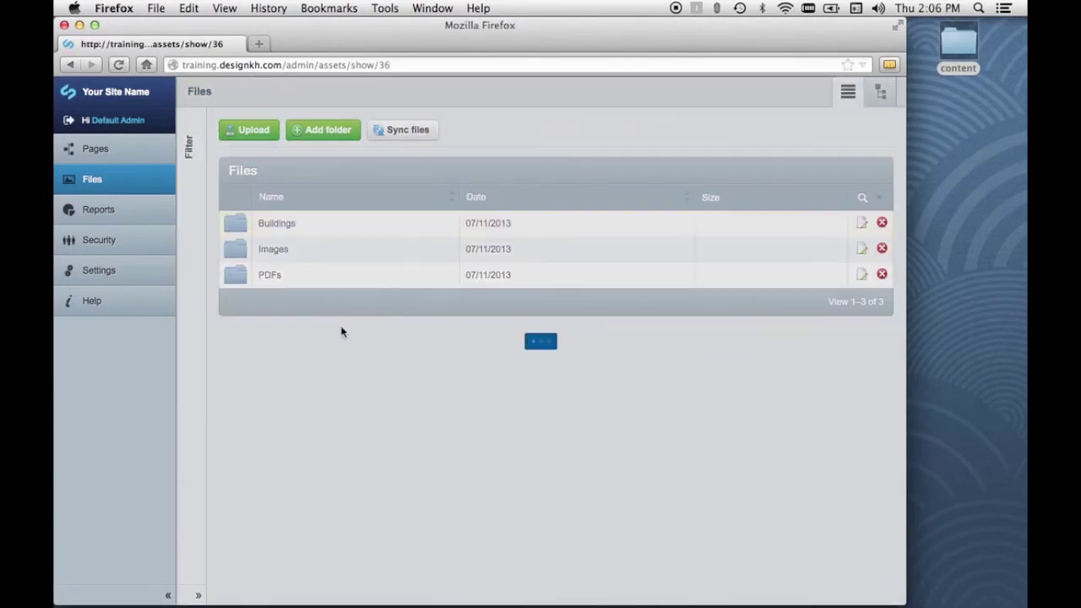